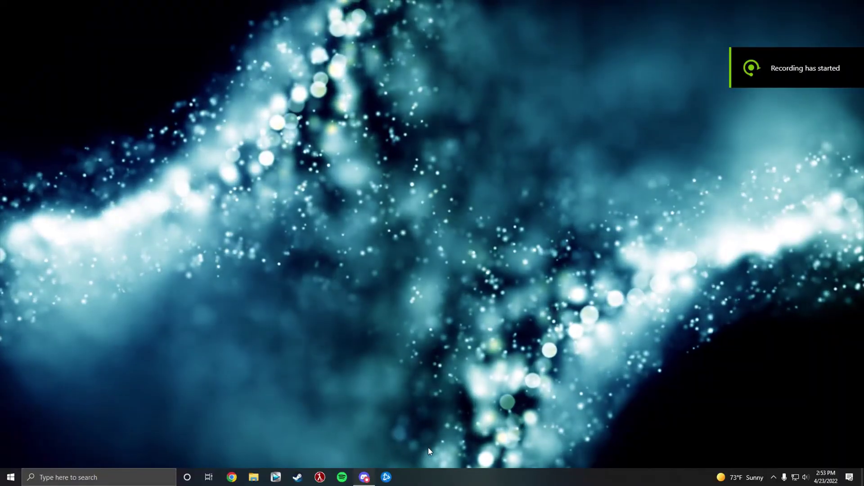
left_click(68, 477)
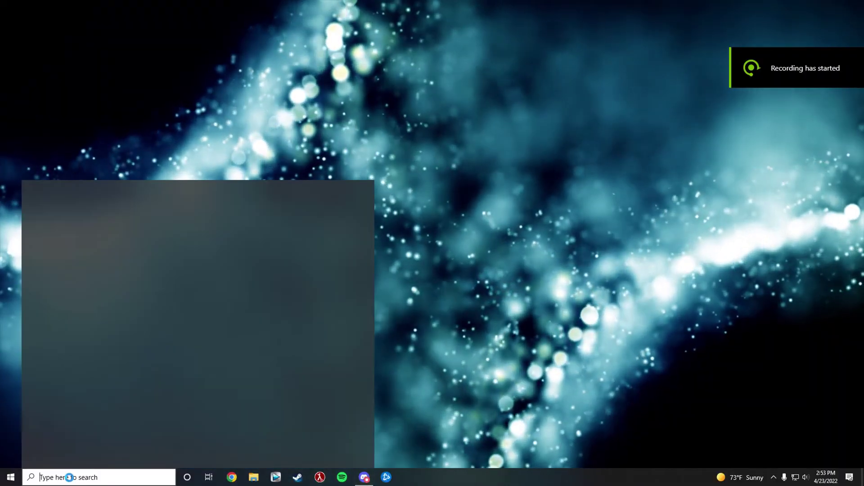
left_click(483, 390)
left_click(773, 478)
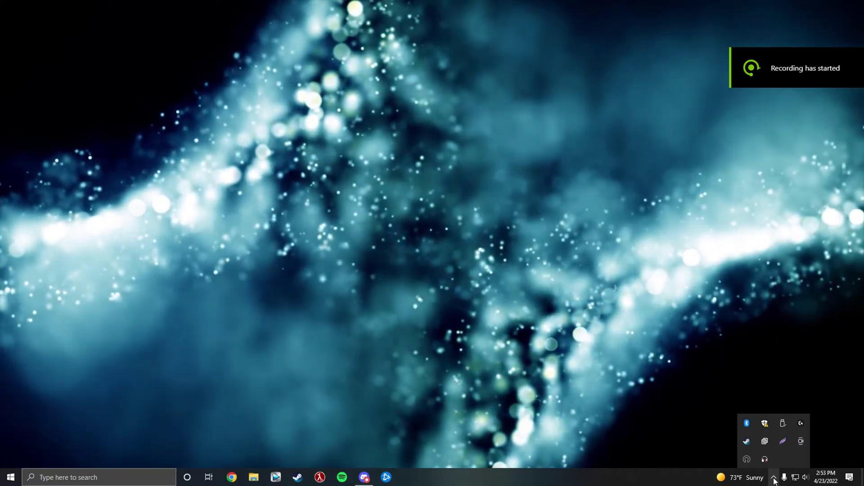
right_click(782, 444)
left_click(788, 434)
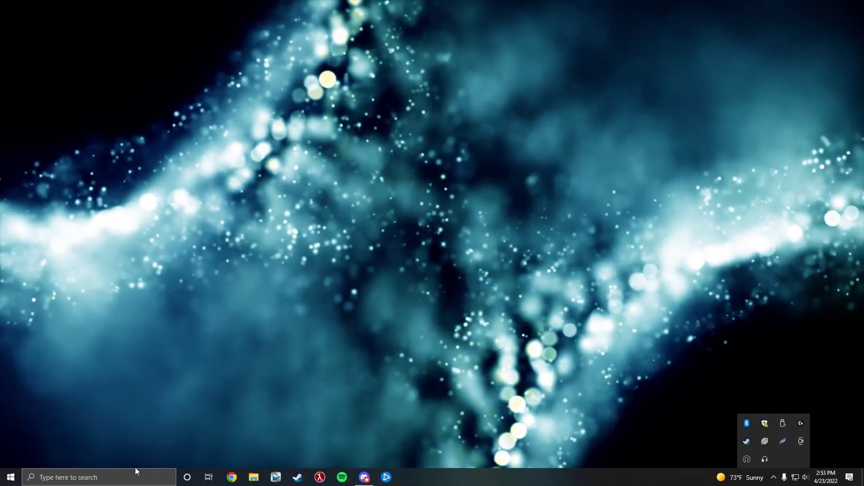
- Find and launch GeForce Experience, and show its driver page
left_click(95, 476)
type("gew")
key("BackSpace")
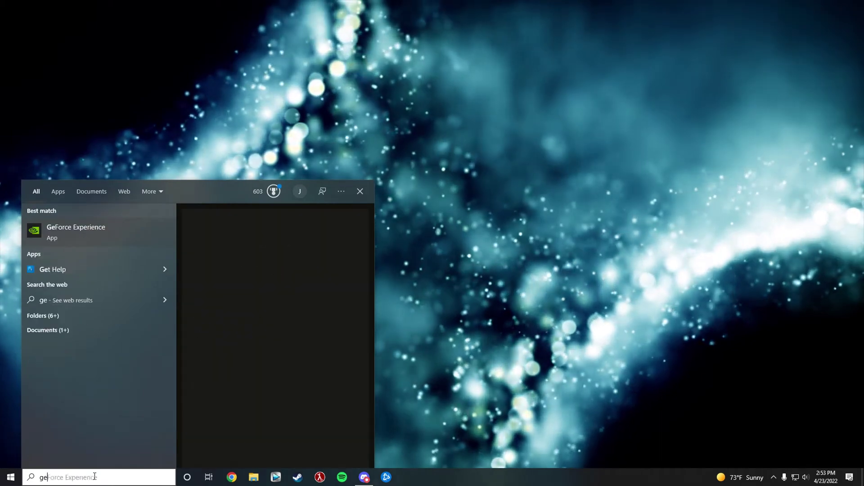
key("BackSpace")
type("force")
key("BackSpace")
key("BackSpace")
key("BackSpace")
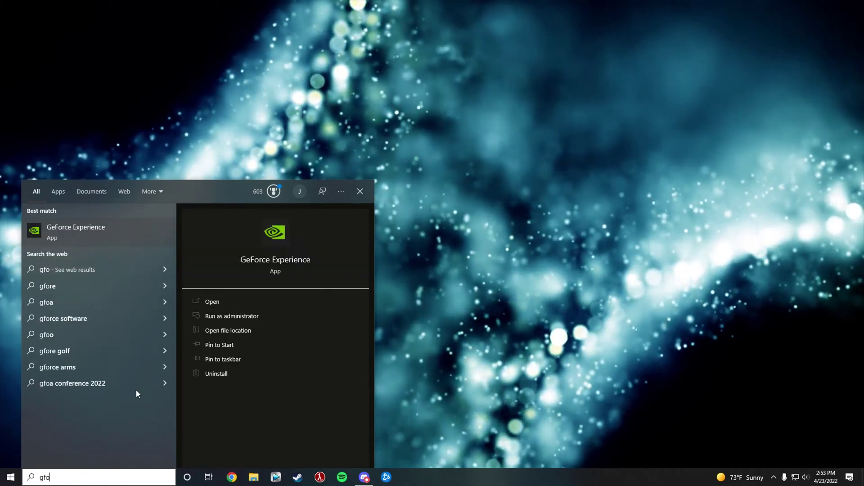
left_click(107, 233)
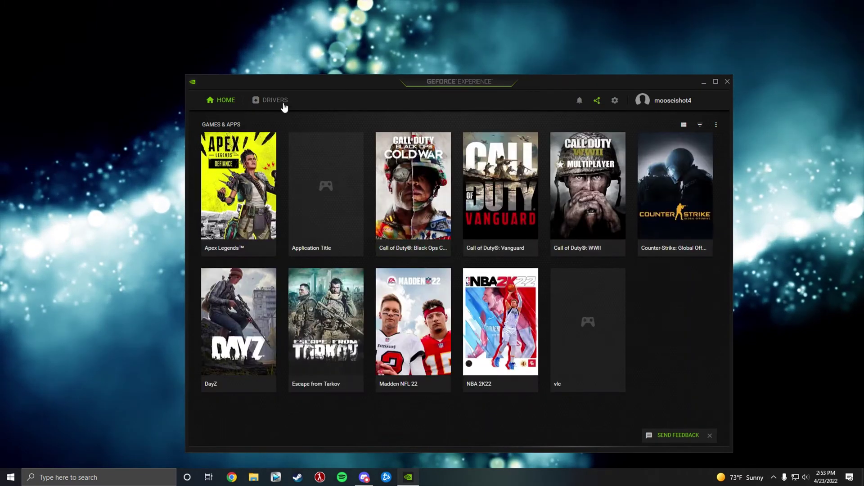
left_click(274, 101)
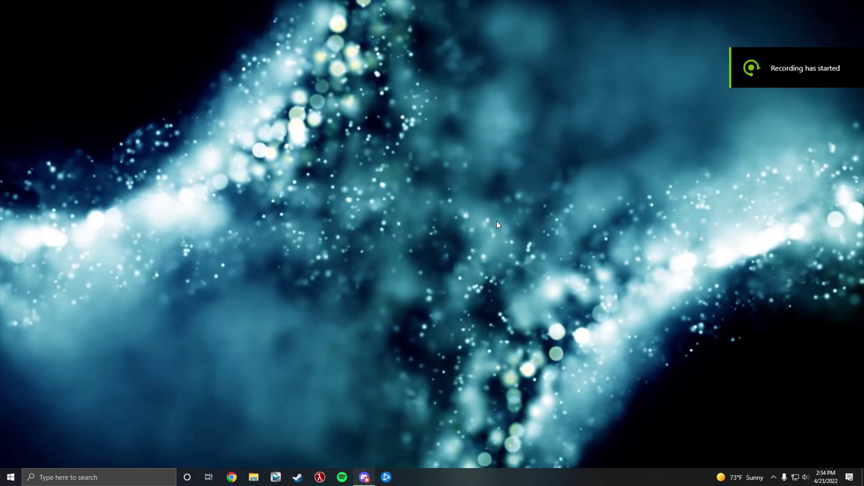
- Bring up the GeForce Experience overlay and review its Video capture settings for quality, resolution, frame rate and bit rate
key("alt+z")
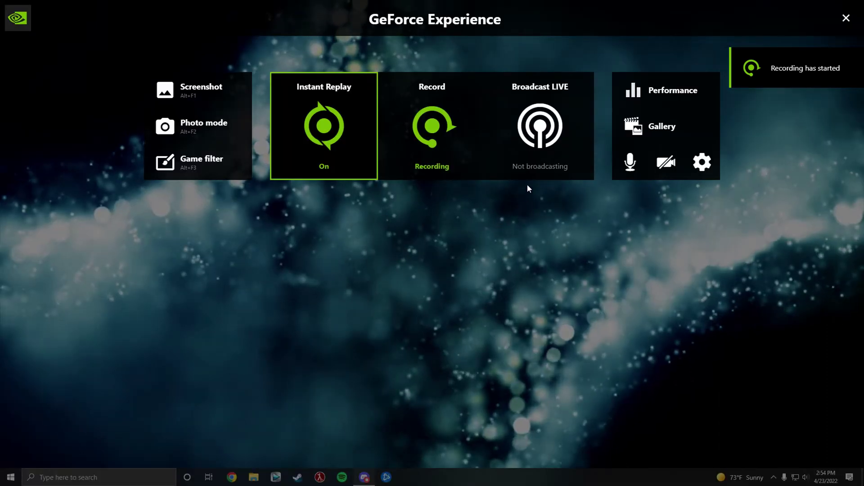
left_click(714, 165)
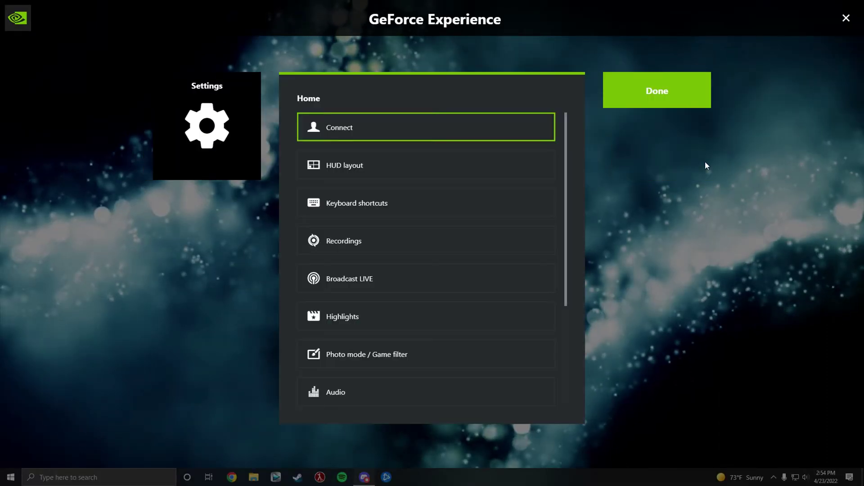
scroll(429, 217, "down", 2)
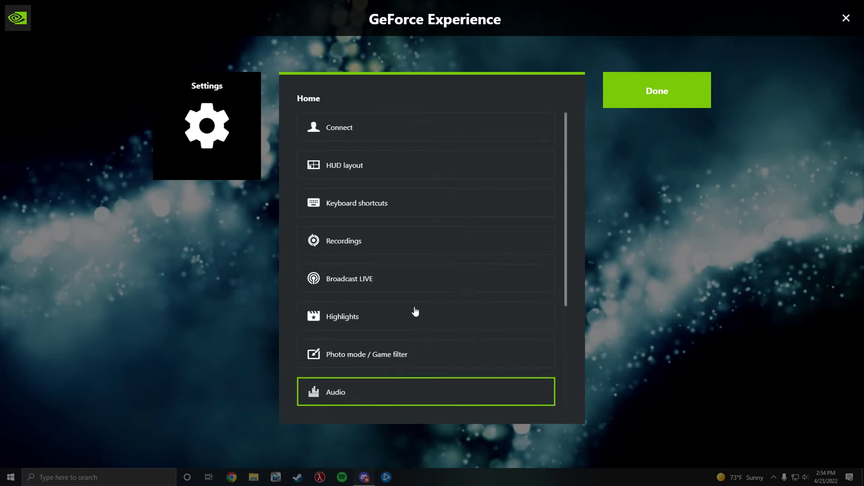
left_click(667, 104)
left_click(713, 170)
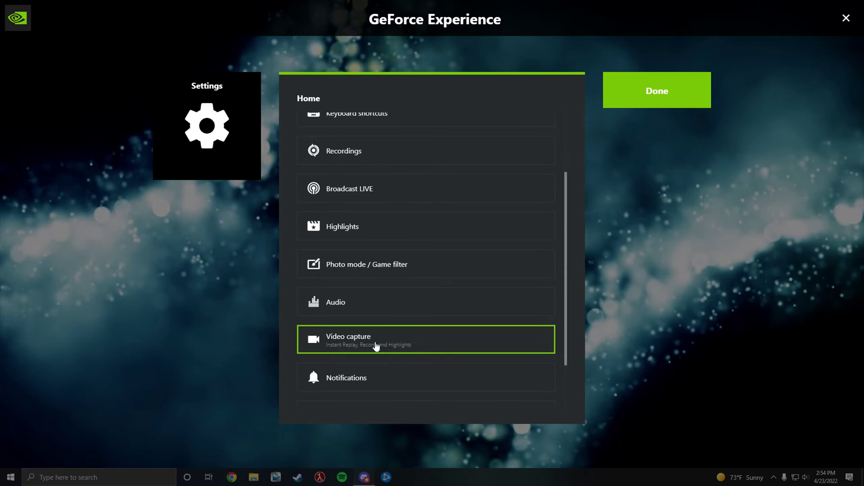
left_click(376, 347)
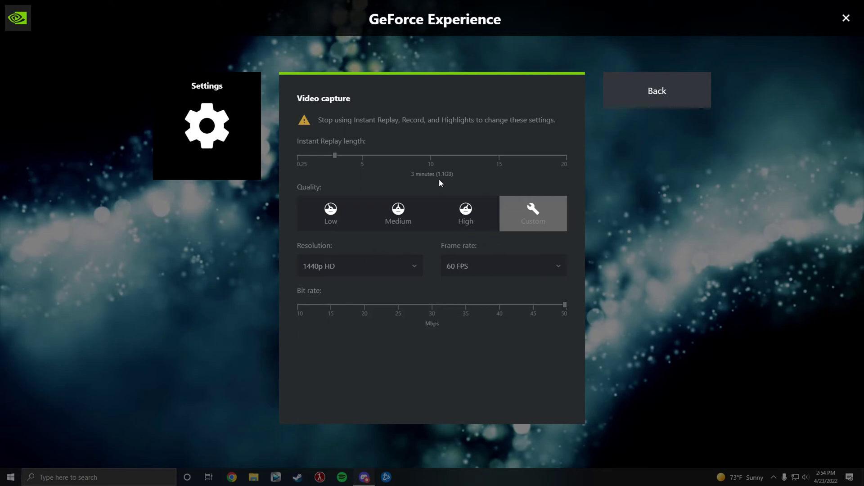
key("alt+F9")
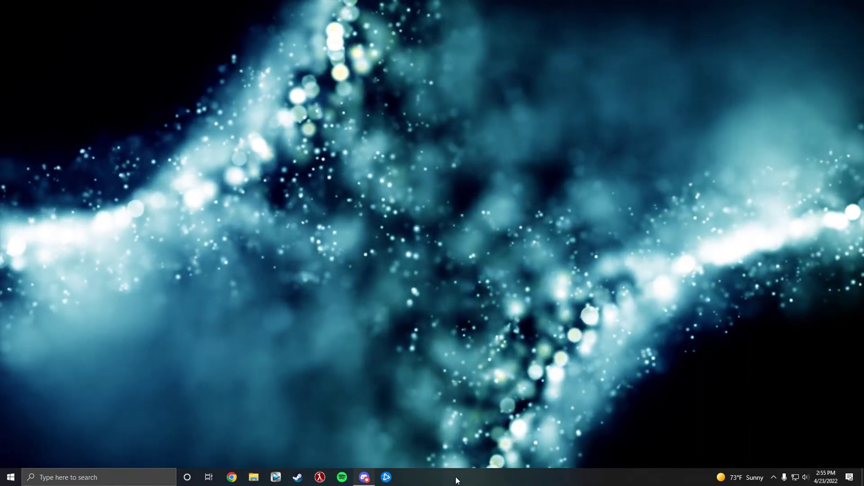
- Open Task Manager's detailed process list and locate the NVIDIA processes
right_click(456, 478)
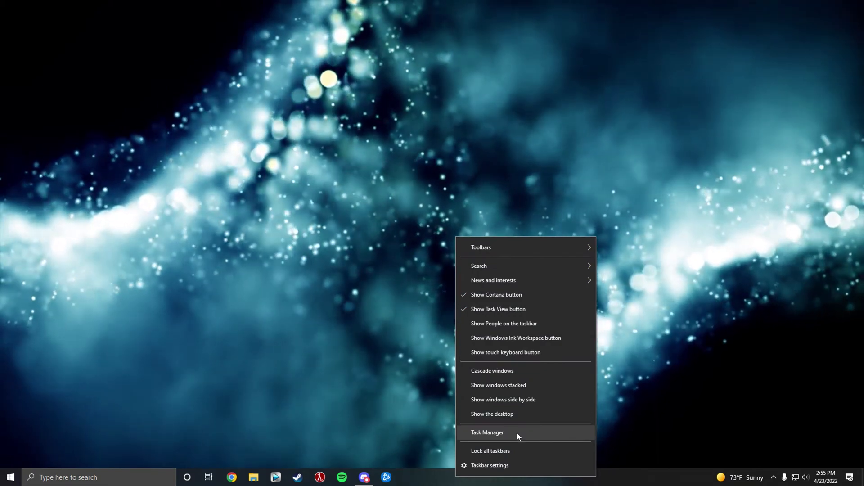
left_click(517, 432)
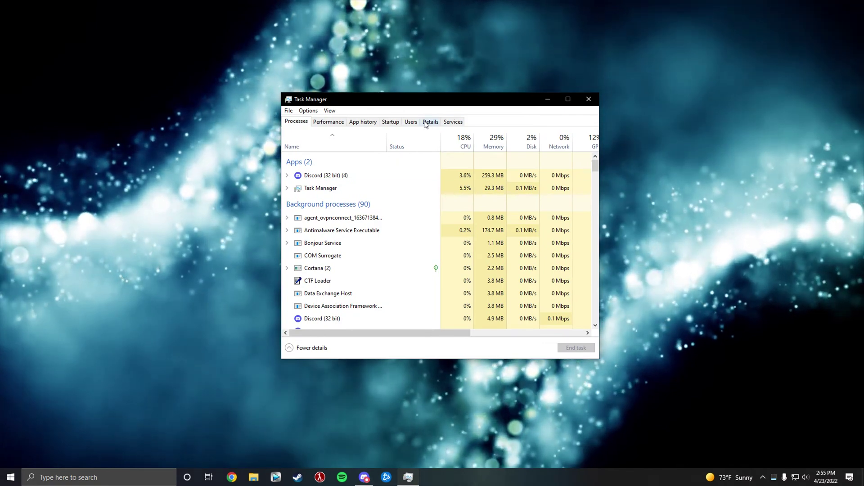
left_click(431, 121)
scroll(392, 174, "down", 13)
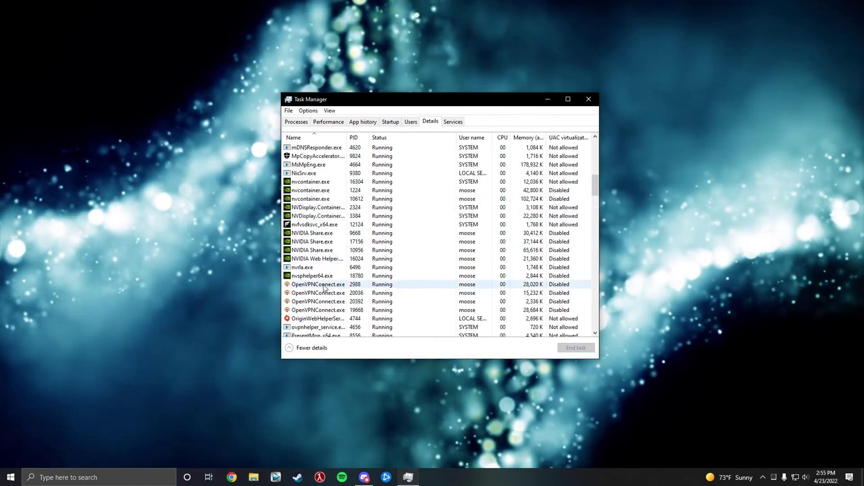
- Set the priority of the first two NVIDIA Share.exe processes to Above normal, confirming each change
right_click(323, 233)
mouse_move(363, 269)
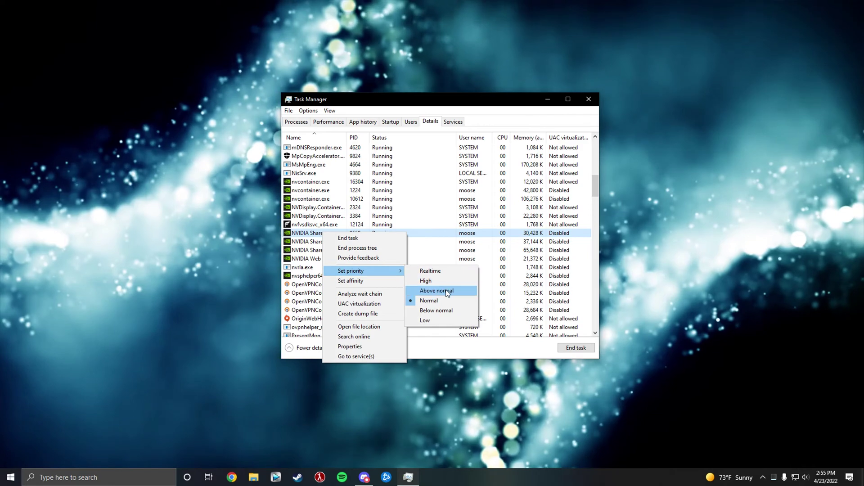
left_click(431, 291)
left_click(441, 250)
right_click(328, 241)
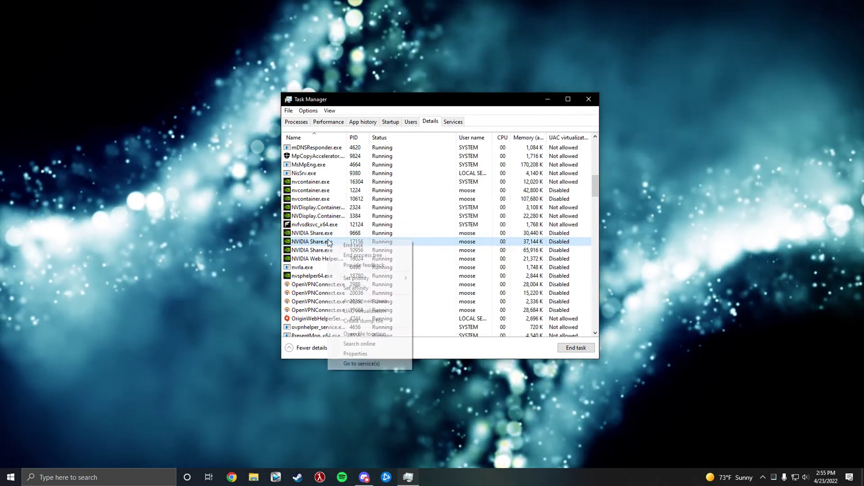
mouse_move(377, 278)
left_click(445, 297)
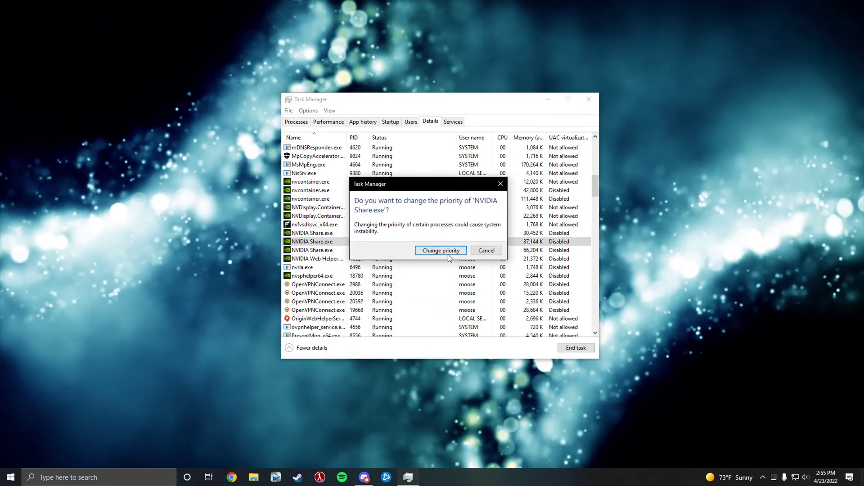
left_click(440, 250)
- Set the priority of the third NVIDIA Share.exe process (PID 10956) to Above normal and confirm the change
left_click(324, 251)
right_click(324, 251)
key("Escape")
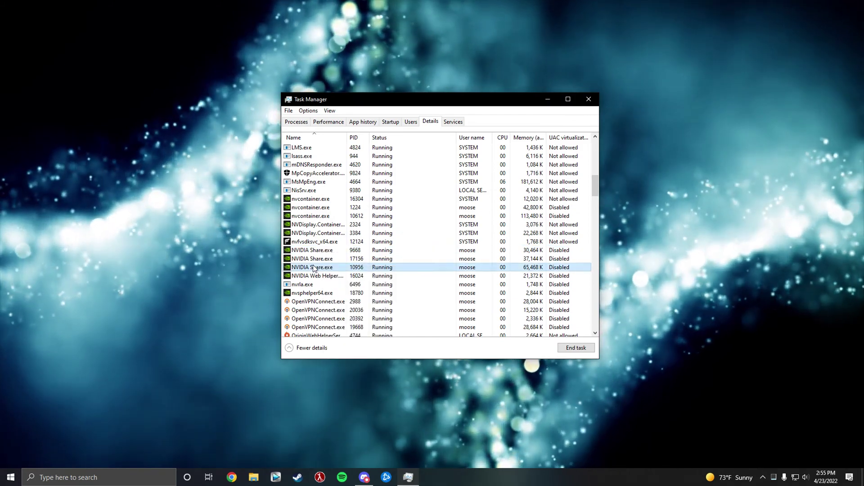
right_click(314, 261)
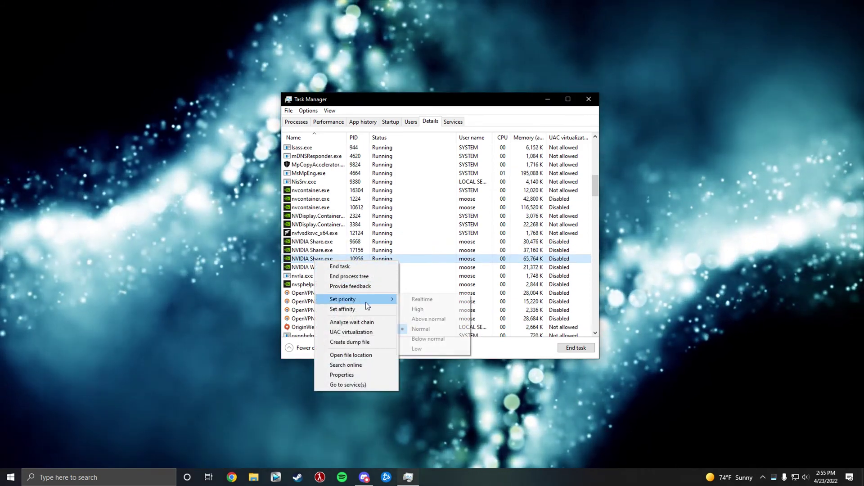
left_click(435, 318)
left_click(443, 251)
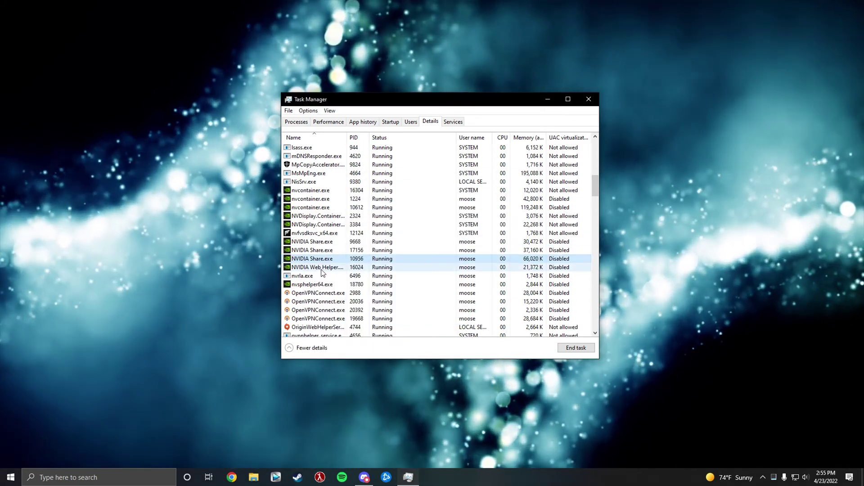
- Set the priority of the NVIDIA Web Helper and nvsphelper64.exe processes to Above normal, confirming both changes
right_click(328, 270)
mouse_move(376, 309)
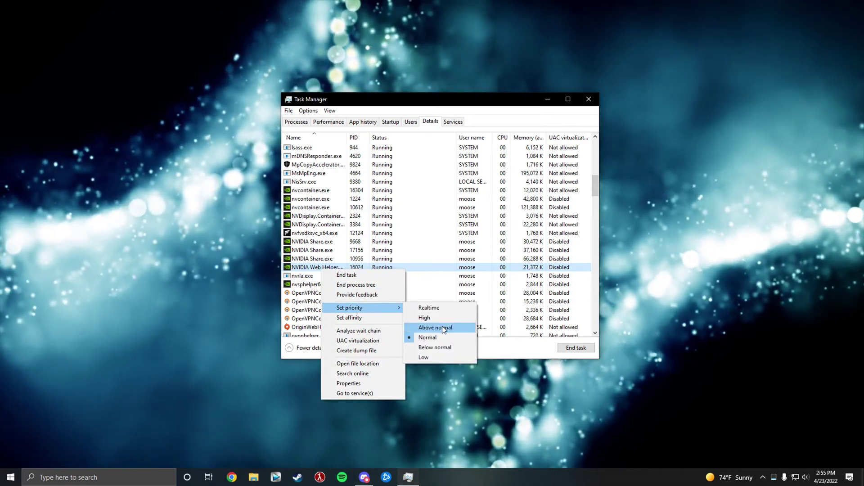
left_click(445, 328)
left_click(446, 250)
right_click(321, 283)
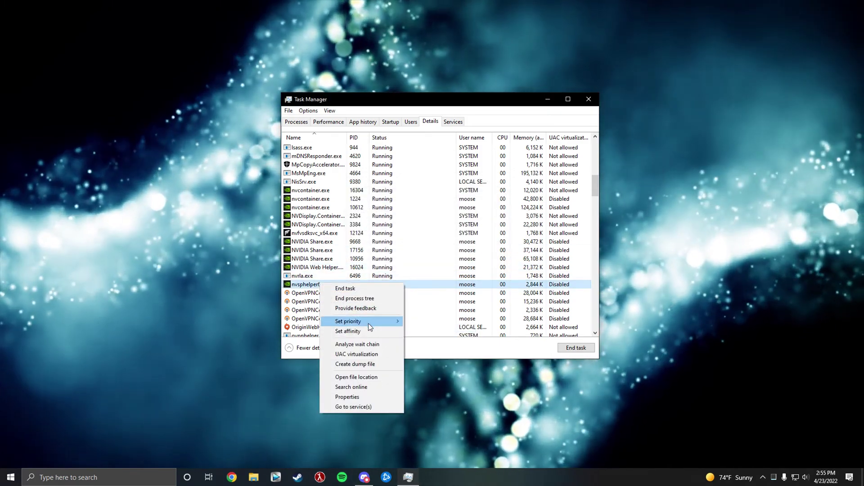
left_click(444, 341)
left_click(442, 251)
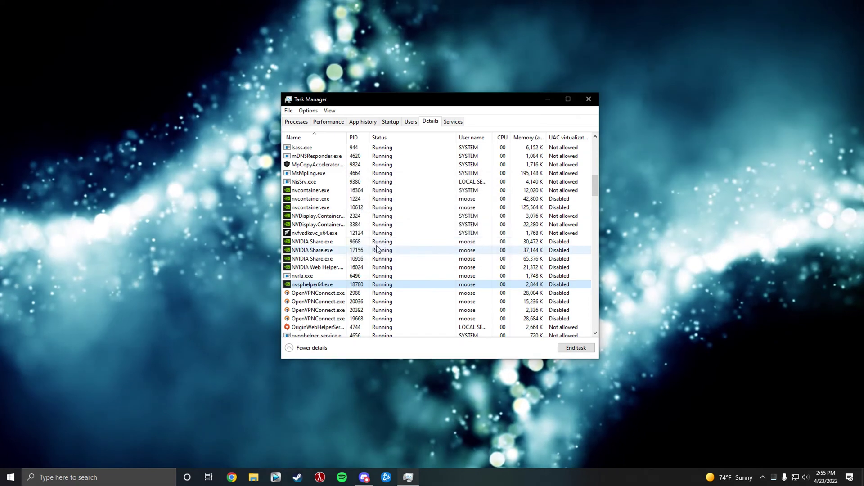
- Set the priority of the nvfvsdksvc_x64.exe process to Above normal and confirm the change
left_click(307, 234)
mouse_move(358, 271)
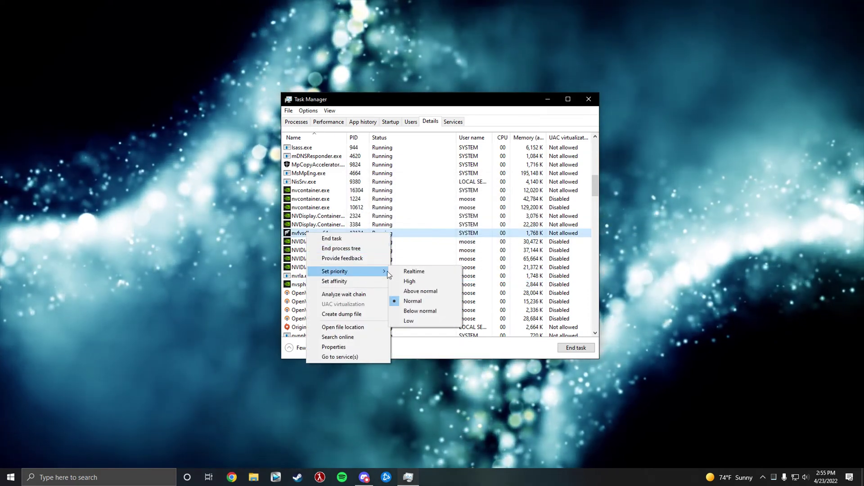
left_click(423, 291)
left_click(440, 251)
- Set the priority of both NVDisplay.Container.exe processes to Above normal, confirming each change
right_click(322, 224)
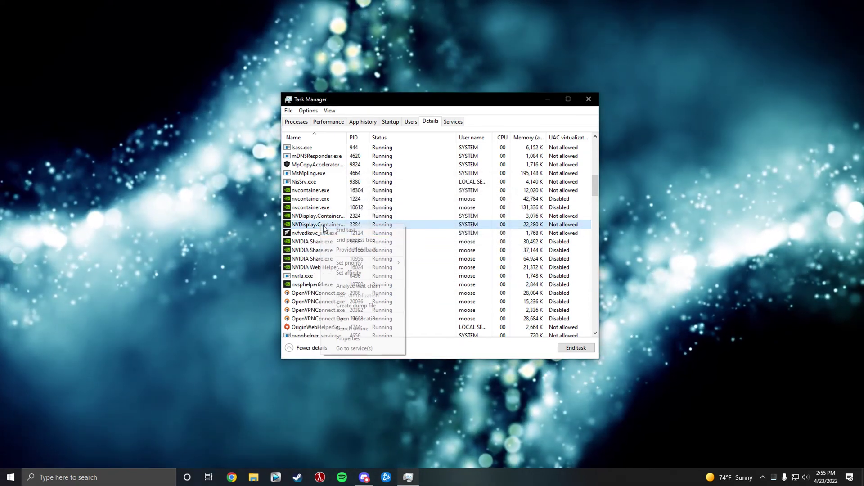
left_click(450, 274)
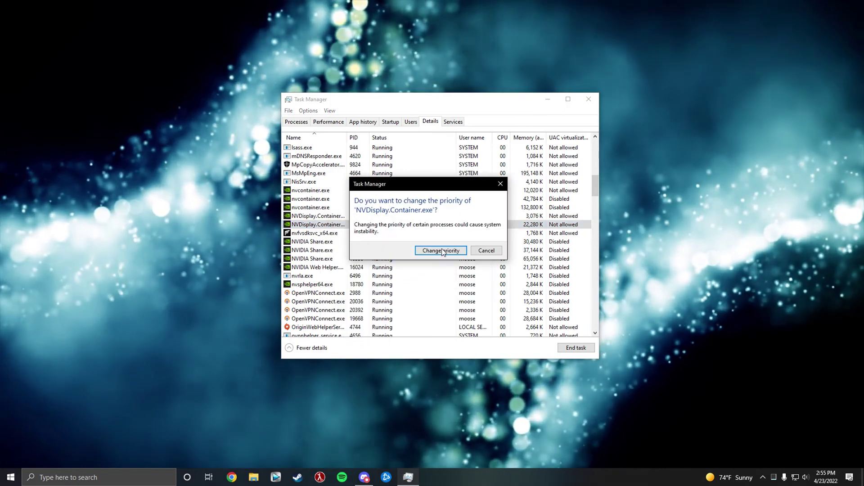
left_click(438, 251)
right_click(330, 217)
mouse_move(367, 255)
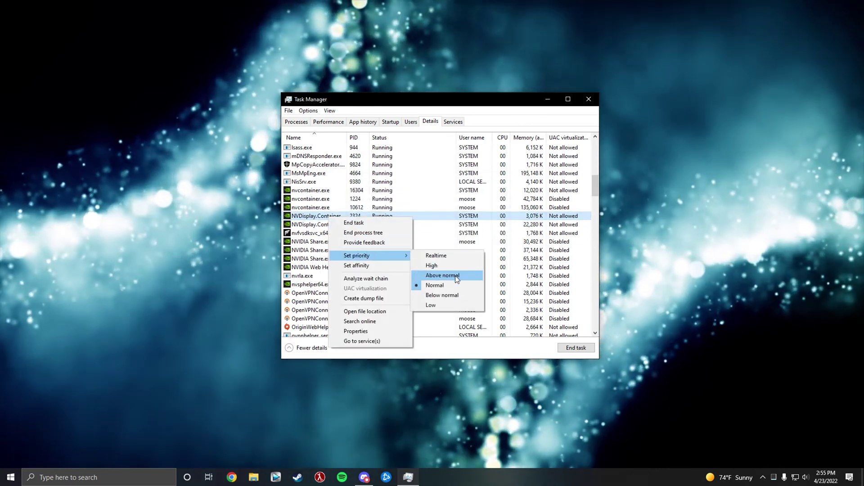
left_click(448, 272)
left_click(440, 251)
right_click(307, 209)
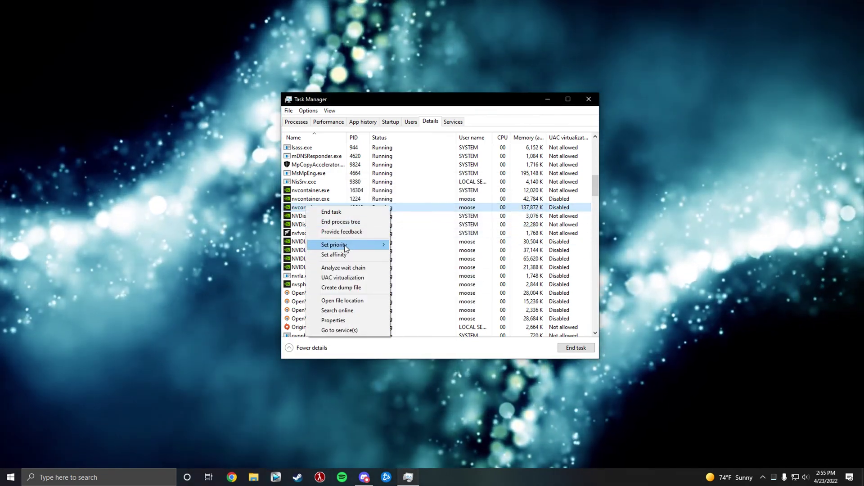
mouse_move(345, 245)
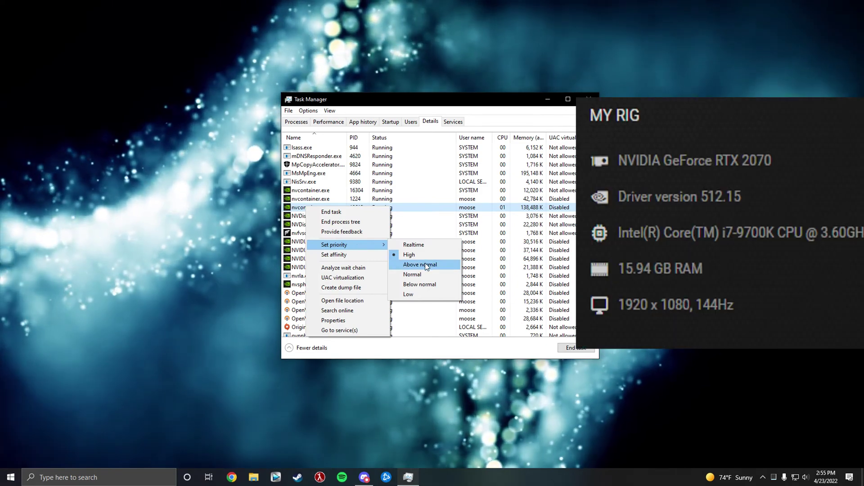
key("Escape")
- Set the priority of the nvcontainer.exe process with PID 1224 to High and confirm the change
left_click(311, 199)
right_click(312, 200)
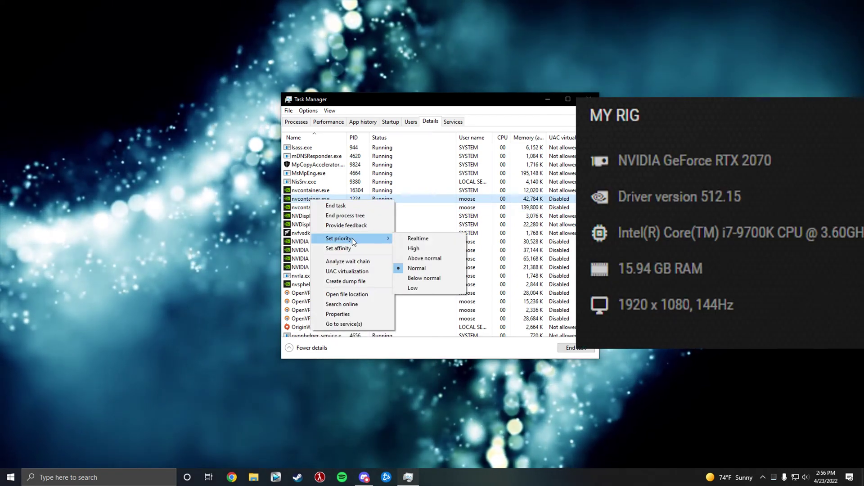
left_click(423, 249)
left_click(450, 251)
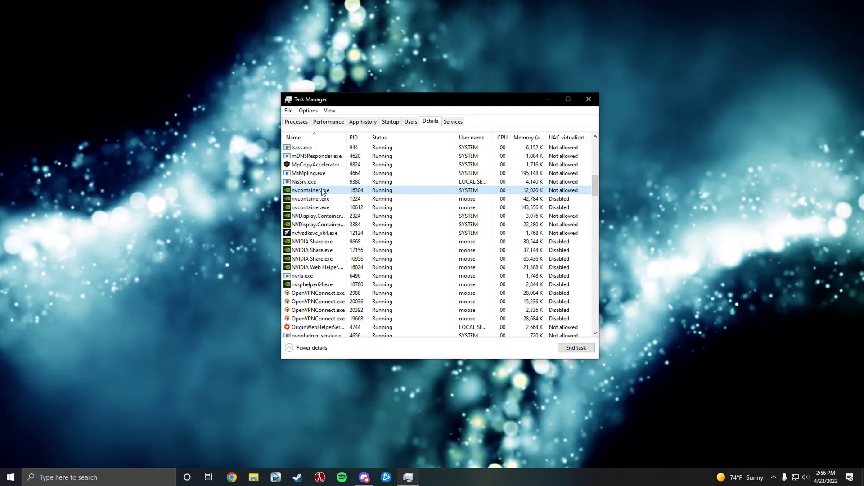
- Set the priority of the nvcontainer.exe process running as SYSTEM (PID 16304) to Above normal and confirm the change
right_click(320, 191)
mouse_move(372, 228)
left_click(448, 248)
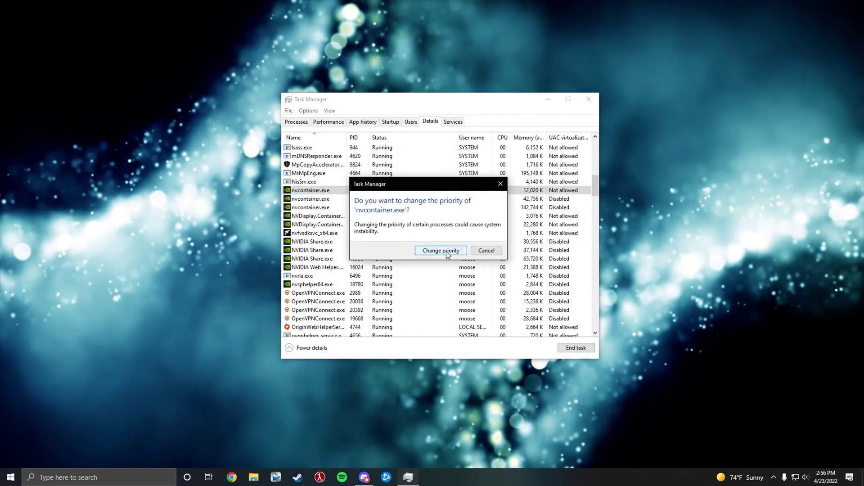
left_click(447, 251)
scroll(416, 257, "up", 5)
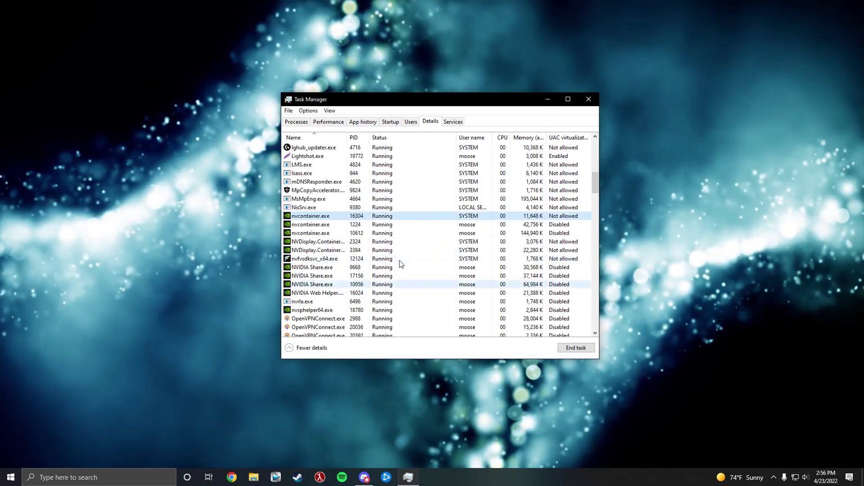
scroll(400, 263, "down", 5)
scroll(404, 264, "down", 4)
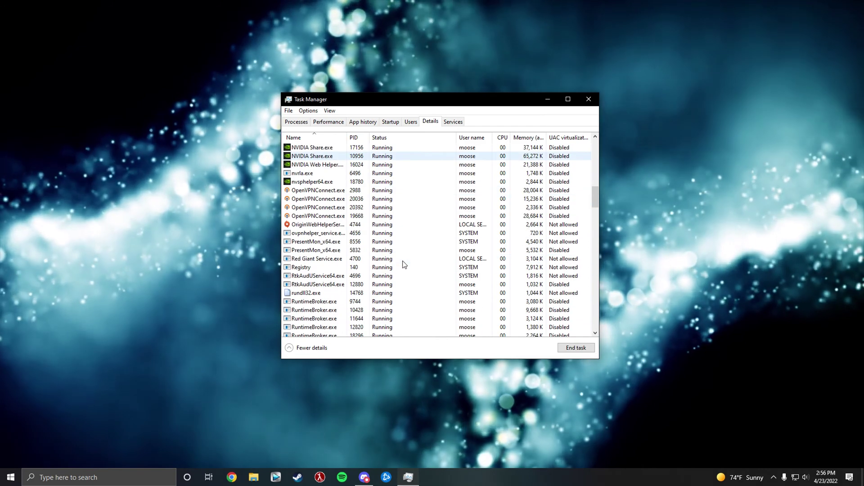
scroll(420, 255, "up", 4)
scroll(420, 255, "up", 4)
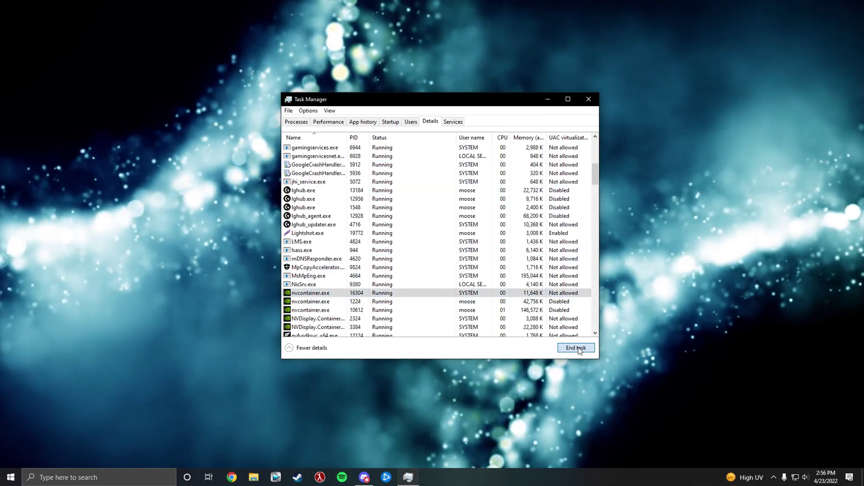
scroll(419, 333, "down", 1)
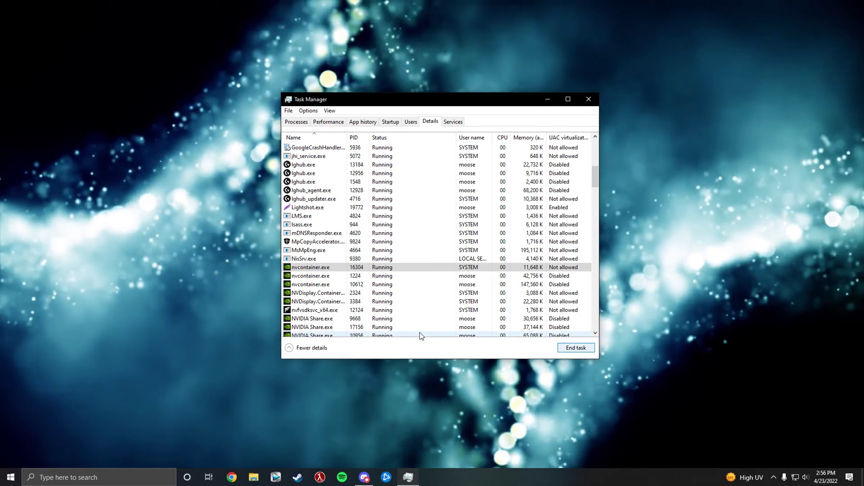
scroll(433, 272, "down", 5)
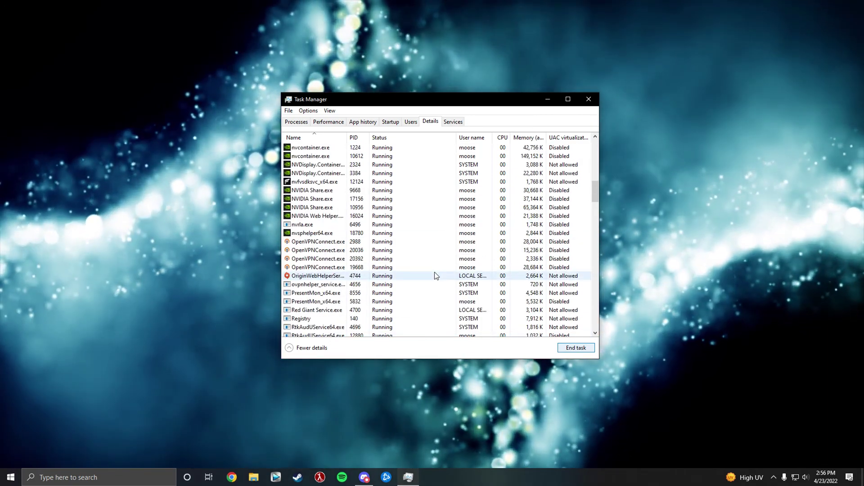
left_click(569, 350)
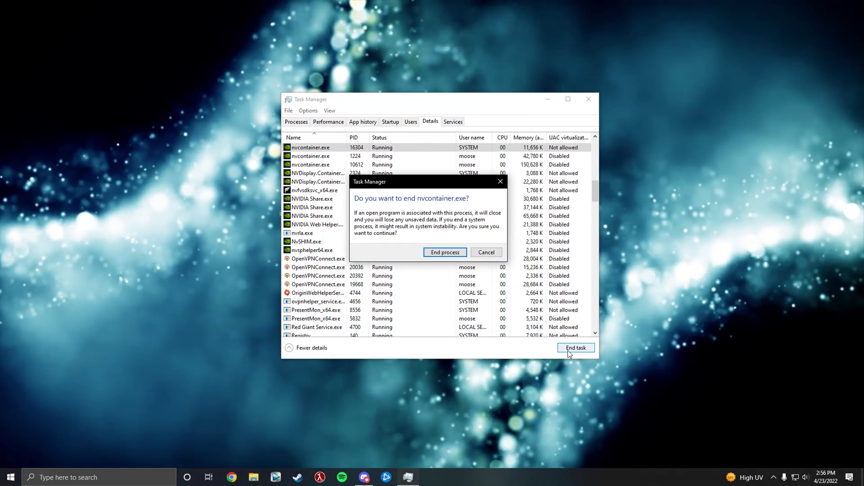
left_click(485, 253)
- Close Task Manager
scroll(495, 255, "up", 4)
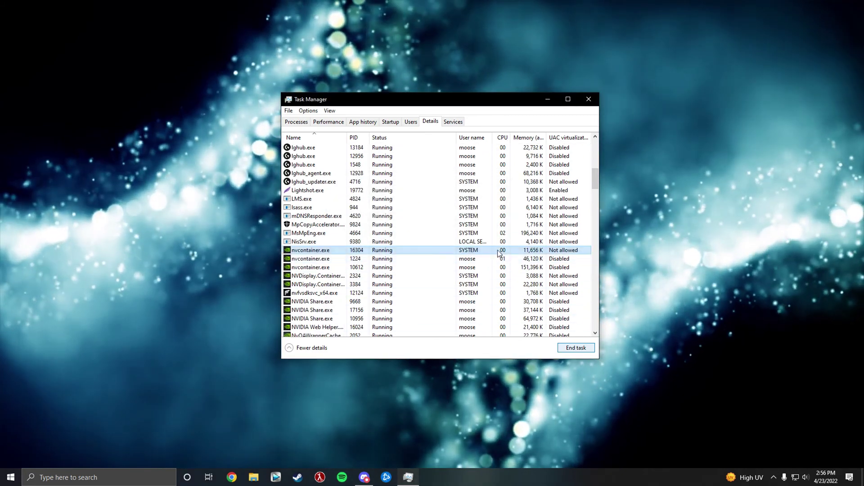
scroll(587, 123, "down", 1)
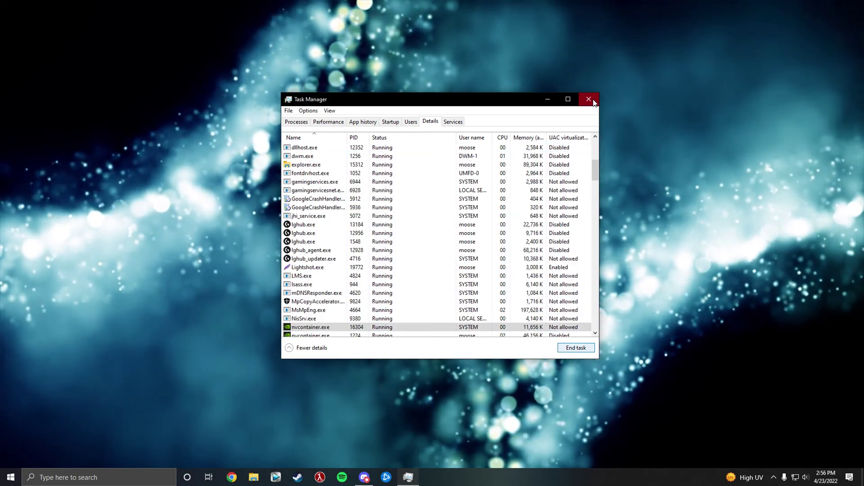
left_click(592, 101)
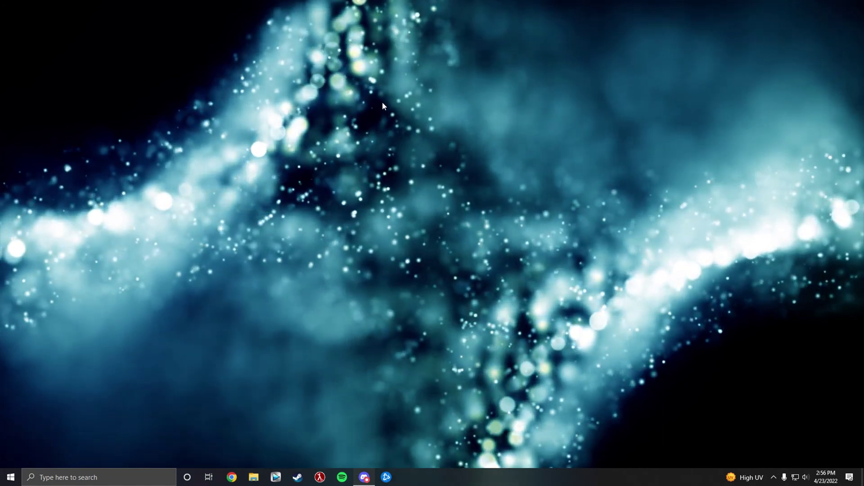